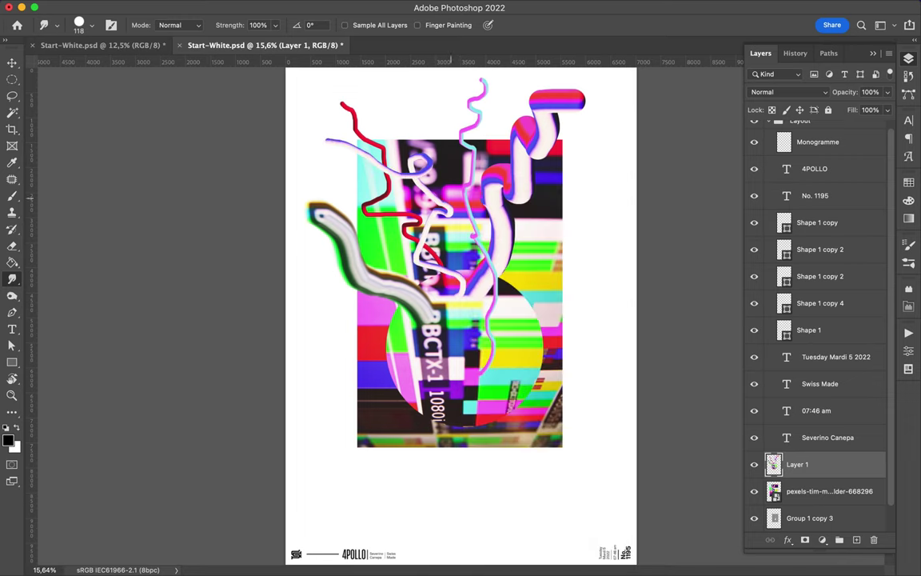
Set the smudge brush size to 1040 px and smear a thick band from the artwork's centre out beyond its right edge
right_click(504, 311)
left_click_drag(625, 218, 640, 221)
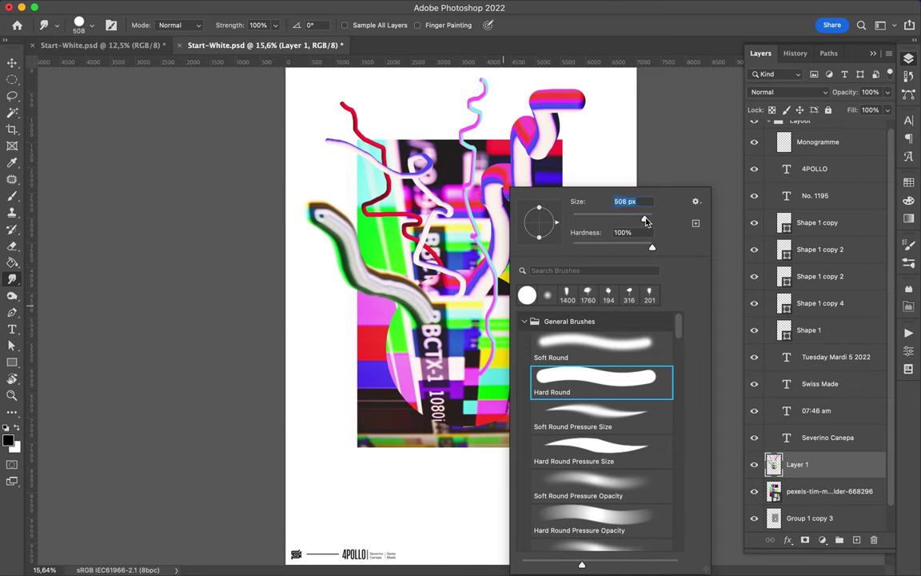
mouse_move(446, 355)
left_mouse_down()
mouse_move(506, 311)
mouse_move(513, 320)
mouse_move(526, 304)
mouse_move(534, 307)
mouse_move(548, 276)
mouse_move(546, 244)
mouse_move(575, 220)
left_mouse_up()
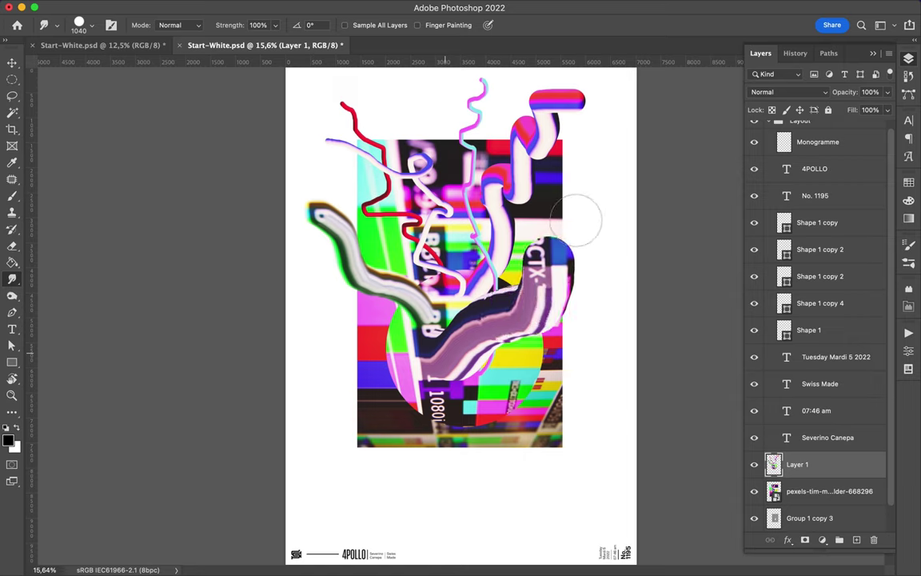
left_click_drag(576, 218, 579, 218)
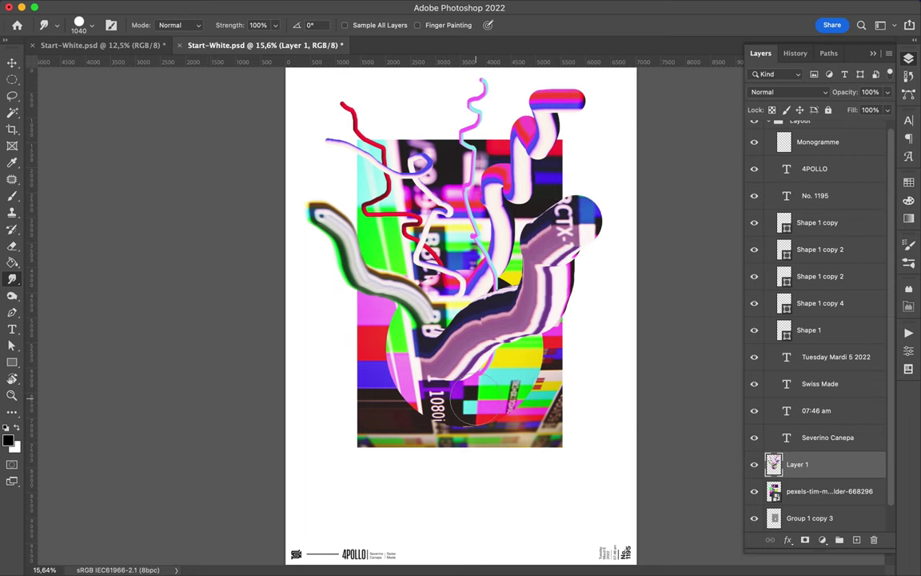
Smudge the lower artwork down to the poster's bottom with a 2480 px brush and pull a thin curl leftward at 156 px
right_click(476, 398)
left_click_drag(618, 218, 621, 219)
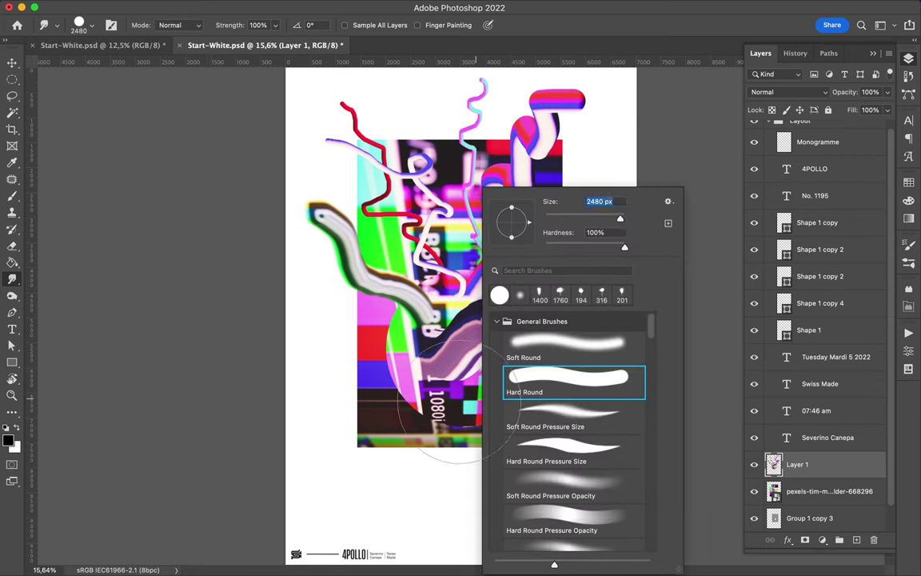
left_click(459, 400)
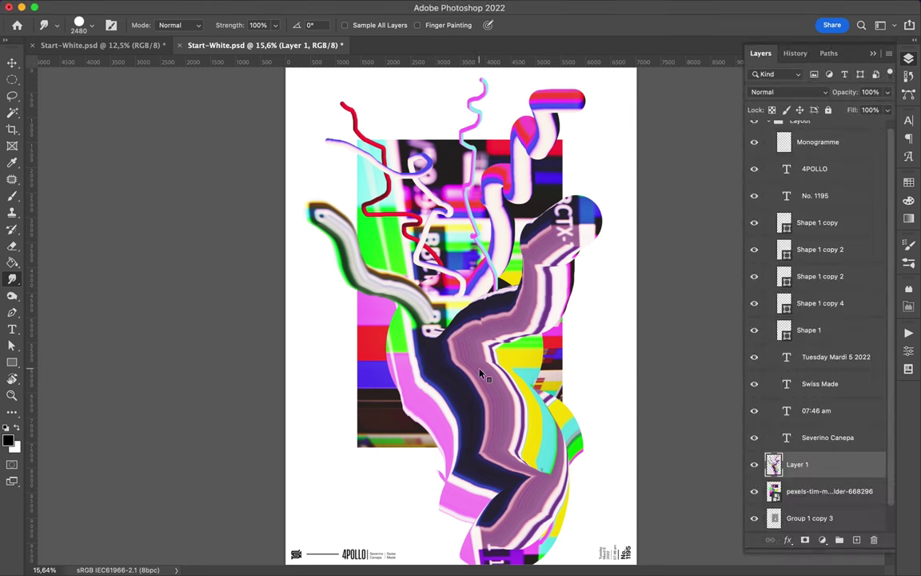
right_click(599, 256)
key("Return")
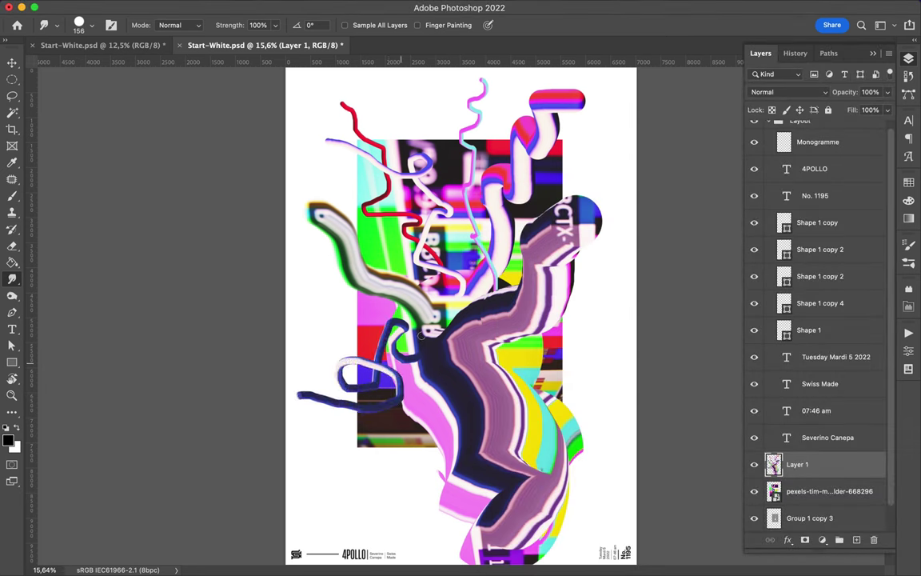
Nudge the smudged artwork slightly down and right, and place a duplicate of Layer 1 directly beneath it
key("v")
left_click_drag(502, 323, 507, 327)
left_click_drag(823, 463, 827, 478)
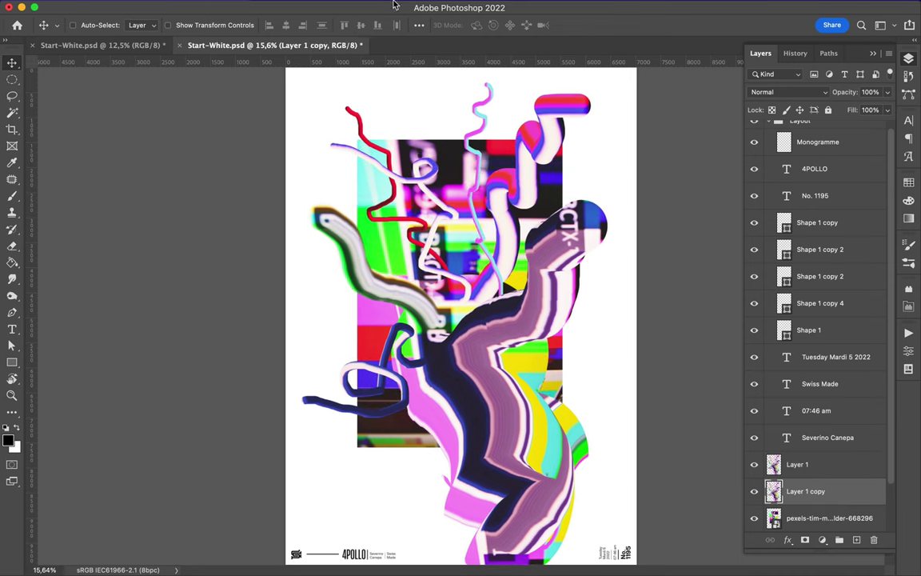
Apply a blur filter to the duplicate of the smudged artwork
left_click(296, 7)
mouse_move(328, 176)
left_click(506, 220)
left_click_drag(716, 245, 703, 247)
left_click(809, 76)
Warp the blurred duplicate so its upper-right parts shift away from the sharp artwork
key("ctrl+t")
right_click(560, 298)
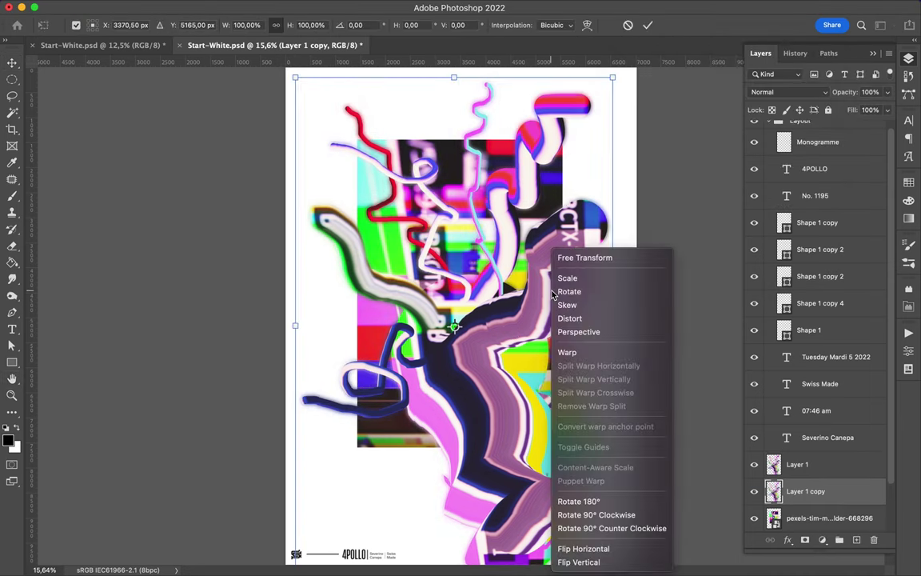
left_click(530, 352)
left_click_drag(524, 120, 561, 138)
left_click_drag(506, 228, 513, 237)
left_click_drag(534, 359, 552, 331)
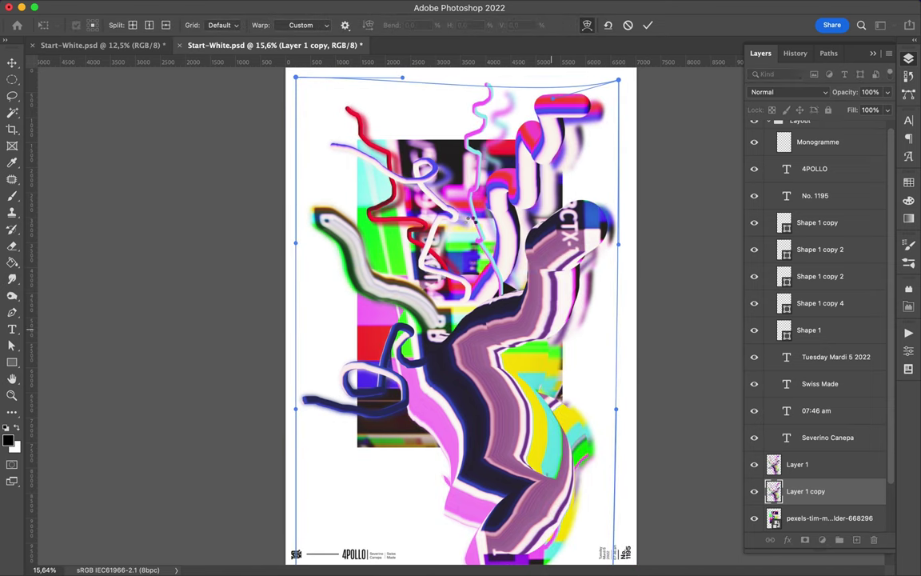
key("Return")
Copy a circular area of the test-pattern photo onto a new layer and place it above Layer 1, outside the Layout group
left_click(434, 155)
key("m")
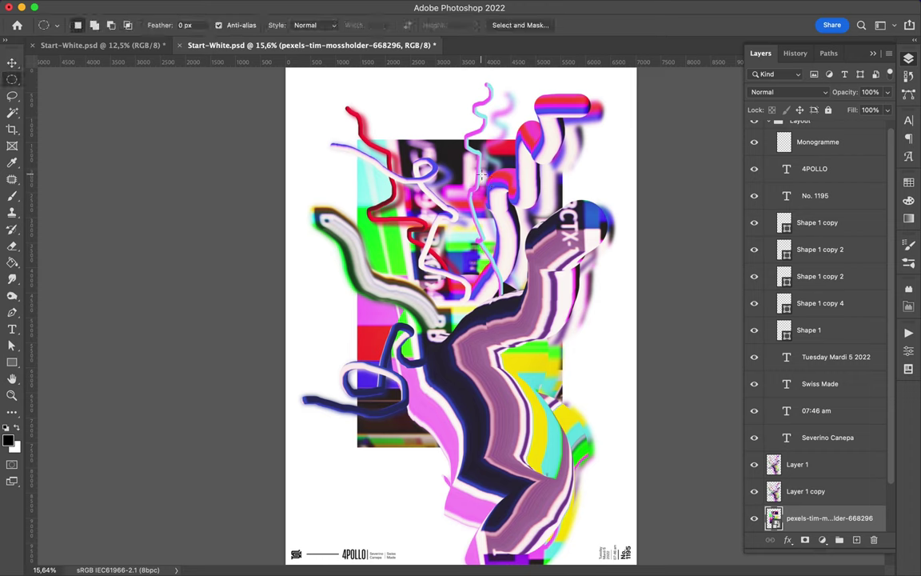
left_click_drag(510, 344, 536, 423)
key("super+j")
key("v")
left_click_drag(802, 516, 806, 478)
scroll(802, 343, "up", 1)
left_click(769, 128)
Move the copied circle over the centre of the smeared artwork and turn it upside down
left_click_drag(473, 369, 461, 382)
key("super+t")
left_click_drag(402, 312, 566, 321)
left_click_drag(510, 365, 518, 361)
left_click_drag(423, 370, 469, 367)
key("Return")
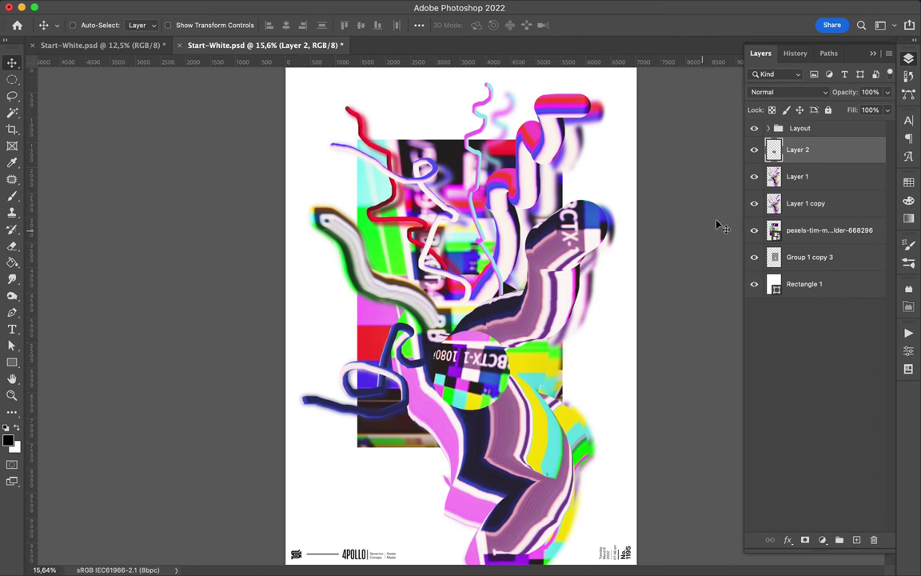
Duplicate the test-pattern circle beneath Layer 2 and blur the duplicate
left_click_drag(826, 157, 825, 165)
left_click(298, 7)
key("Escape")
Warp the blurred circle copy slightly so its glow shows around the sharp circle
key("ctrl+t")
right_click(504, 396)
left_click(521, 352)
left_click_drag(467, 390, 496, 378)
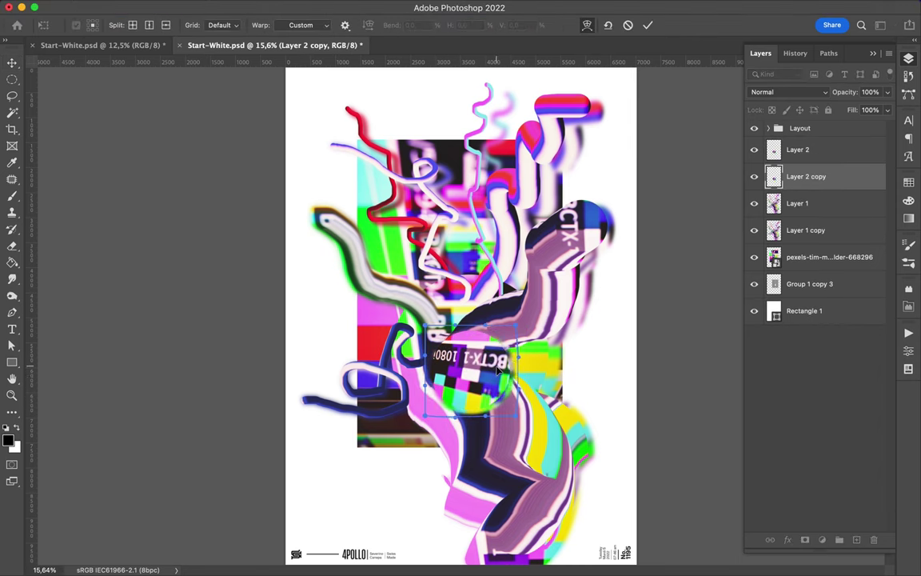
key("Return")
Duplicate the Group 1 copy 3 stripes between Layer 1 copy and the photo, and offset them down and right
left_click_drag(823, 282, 815, 196)
left_click_drag(820, 210, 823, 247)
left_click_drag(474, 250, 451, 308)
left_click_drag(408, 430, 472, 415)
Duplicate the stripes above Layer 1, set the copy's blend mode to Overlay and shift it down and right
left_click_drag(811, 250, 814, 191)
left_click(791, 92)
left_click(766, 259)
left_click_drag(533, 346, 569, 392)
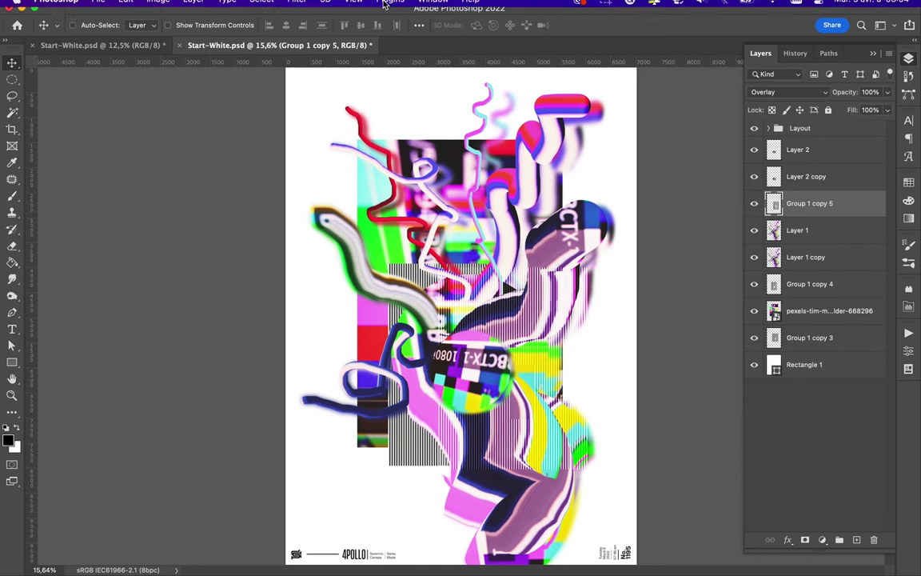
Apply the Pinch filter with an amount of 50% to the Overlay stripes
left_click(301, 6)
mouse_move(312, 195)
left_click(496, 207)
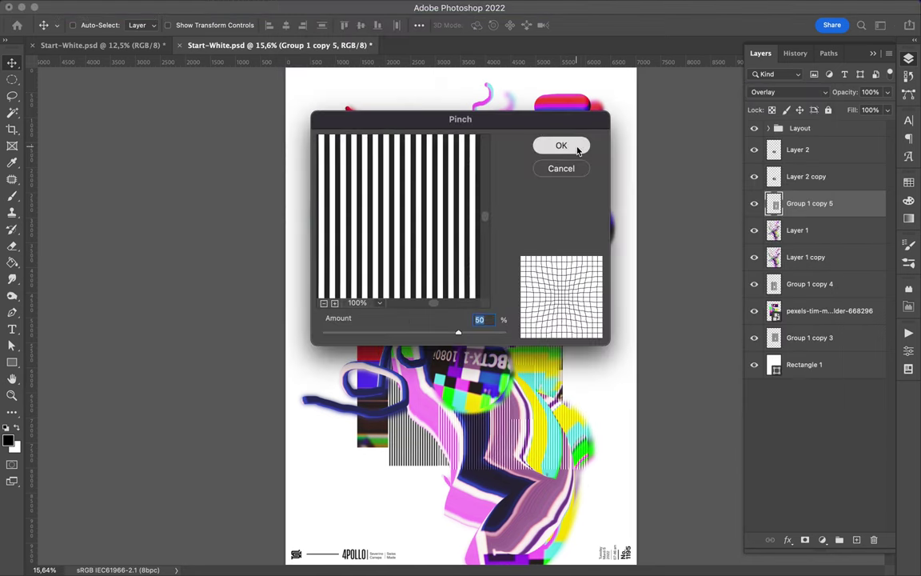
left_click(577, 150)
Stretch the pinched stripes downward and nudge them slightly up over the smeared artwork
key("super+t")
left_click_drag(513, 463, 513, 512)
key("Return")
left_click_drag(531, 415, 533, 409)
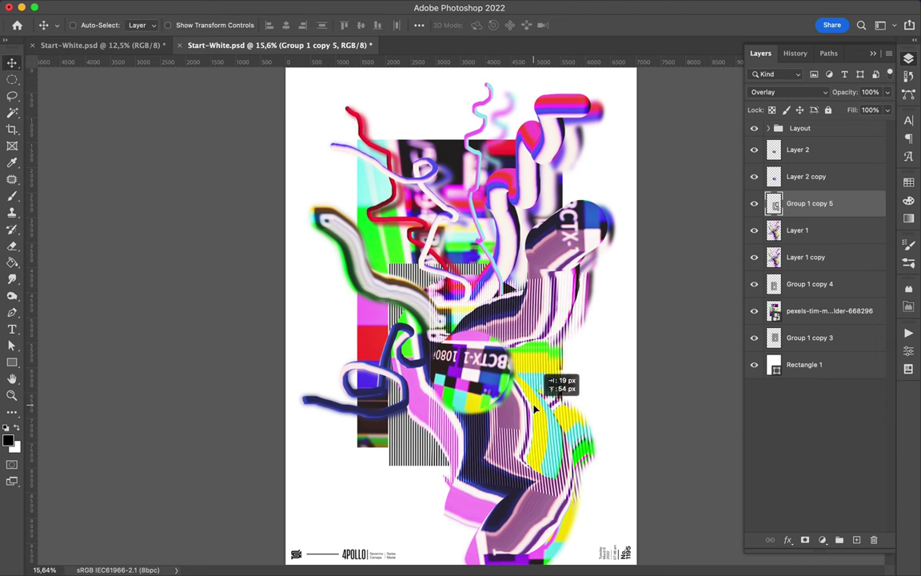
Duplicate the sharp test-pattern circle and set the duplicate's blend mode to Darker Color
left_click(806, 150)
key("ctrl+j")
left_click(788, 92)
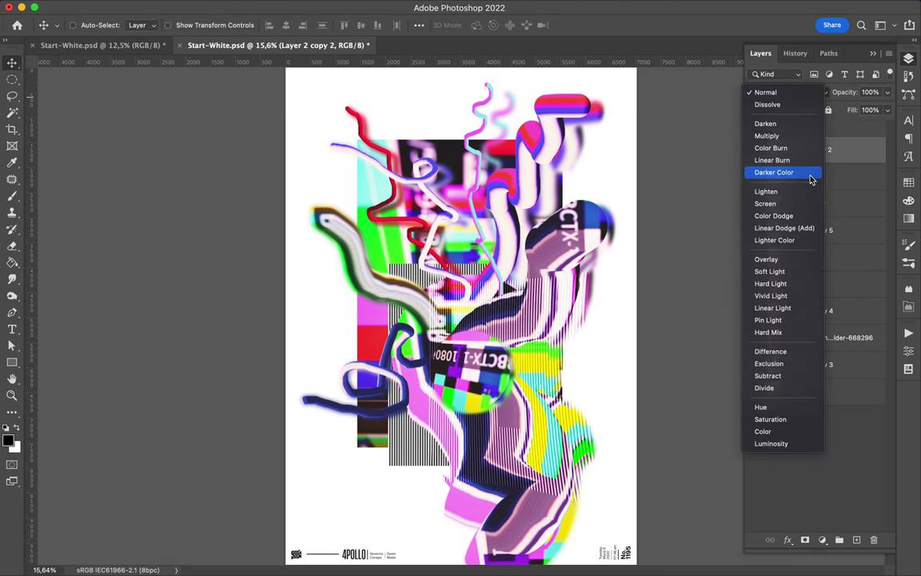
left_click(808, 174)
Draw a black circle with the Ellipse tool, place it beneath Layer 1 copy and move it down behind the smears
key("u")
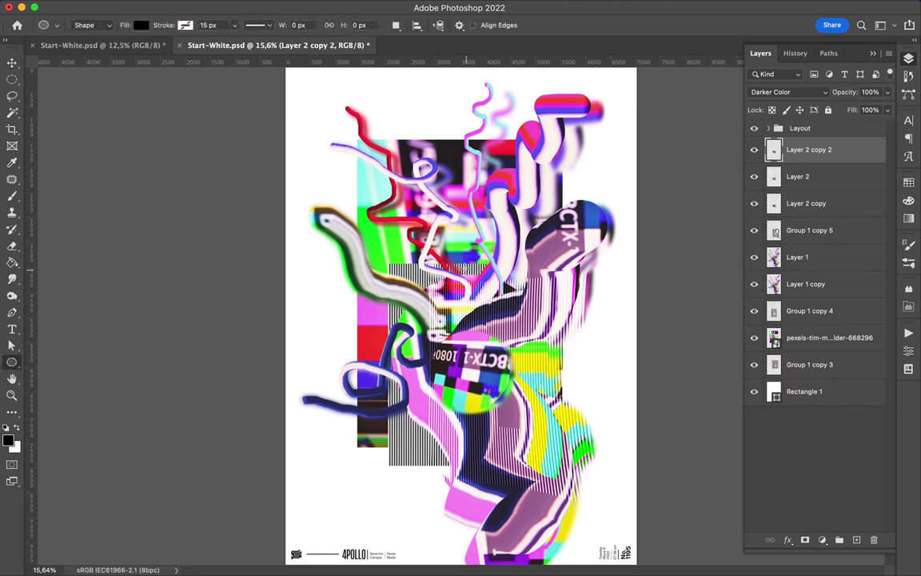
left_click_drag(466, 270, 557, 361)
left_click(908, 59)
key("v")
left_click_drag(835, 150, 835, 323)
left_click_drag(461, 255, 461, 332)
Duplicate the black circle down and right, and enlarge the duplicate
left_click_drag(460, 331, 503, 373)
key("super+t")
left_click_drag(600, 479, 698, 548)
left_click_drag(624, 454, 624, 437)
key("Return")
Place the larger black circle beneath the photo layer, scale it to 115.54% and shift it slightly left
left_click_drag(787, 317, 787, 402)
mouse_move(634, 407)
left_mouse_down()
mouse_move(627, 403)
mouse_move(635, 399)
mouse_move(623, 405)
left_mouse_up()
key("ctrl+t")
left_click_drag(538, 275, 537, 236)
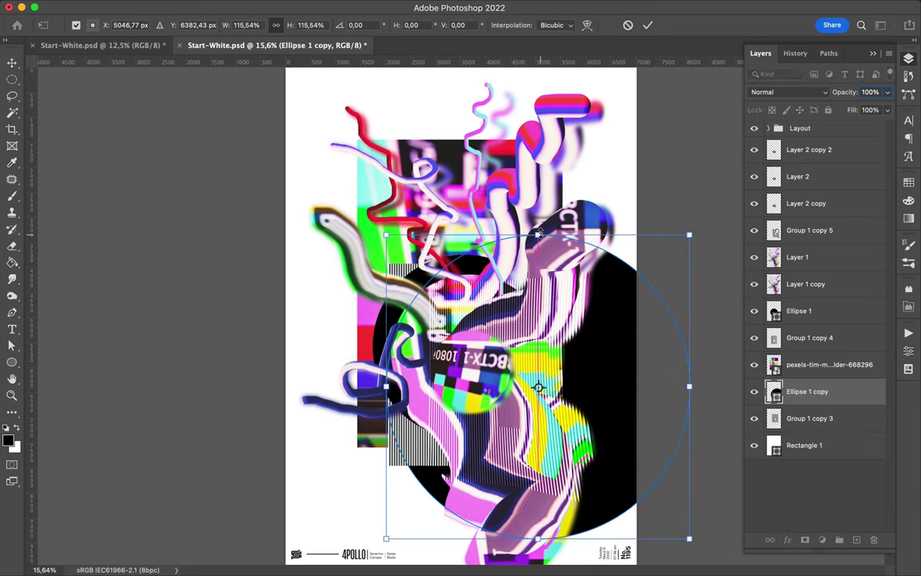
key("Return")
left_click_drag(597, 353, 586, 356)
Move the photo down and left, and draw a freehand Lasso selection along its left edge
left_click_drag(376, 169, 349, 190)
key("l")
left_click_drag(343, 136, 350, 174)
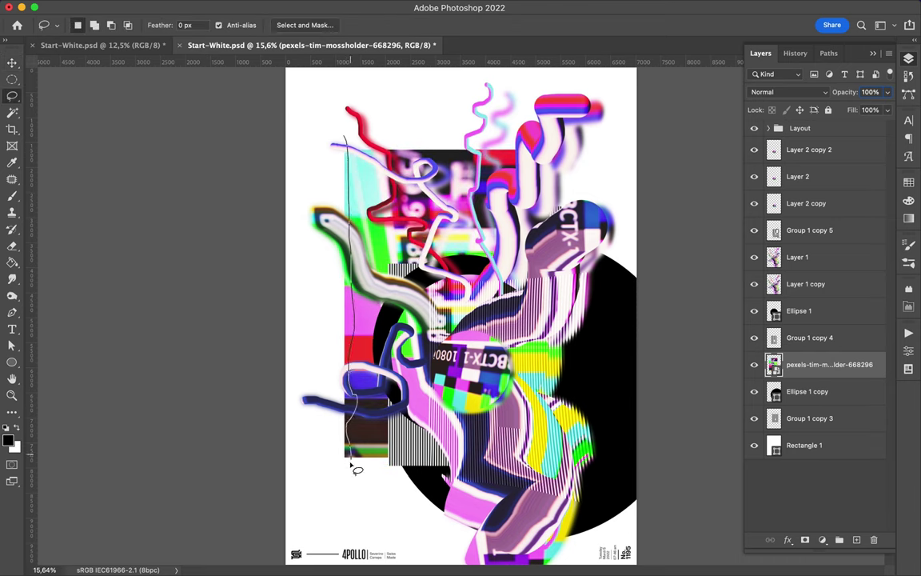
left_click_drag(310, 157, 311, 157)
Rasterize the test-pattern photo layer
key("BackSpace")
key("Return")
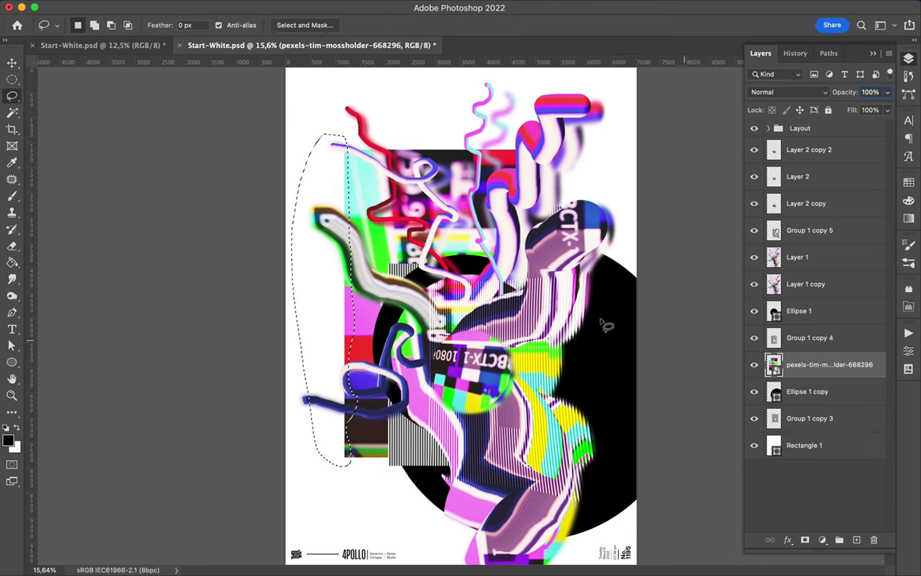
right_click(839, 367)
scroll(732, 420, "down", 5)
left_click(719, 510)
Cut the selected left strip of the photo onto its own layer and move it toward the poster's right side
key("super+shift+j")
left_click_drag(361, 304, 551, 296)
key("super+z")
key("super+z")
key("super+shift+j")
Rotate the cut strip 180° and position it at the poster's right edge
key("v")
key("super+t")
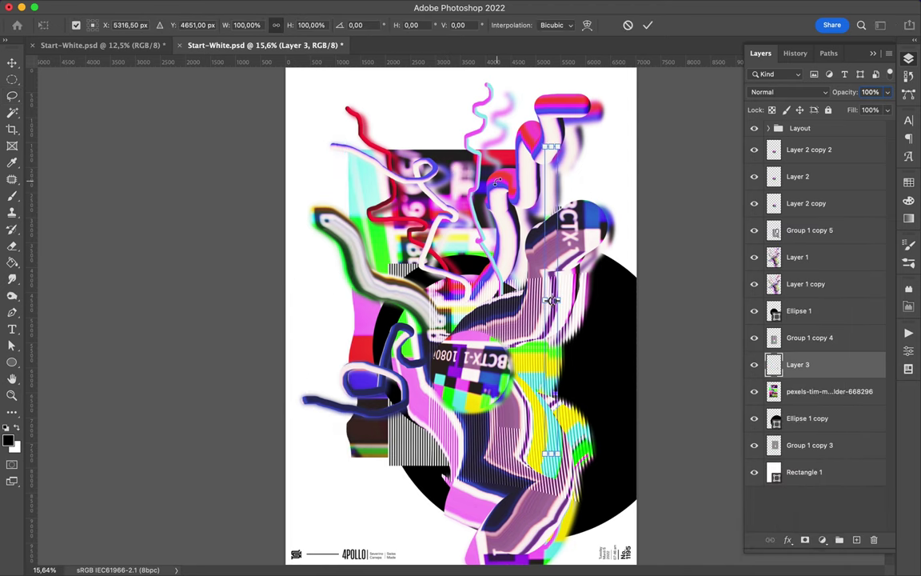
left_click_drag(493, 164, 617, 441)
left_click_drag(552, 249, 633, 246)
key("Return")
left_click_drag(635, 208, 638, 209)
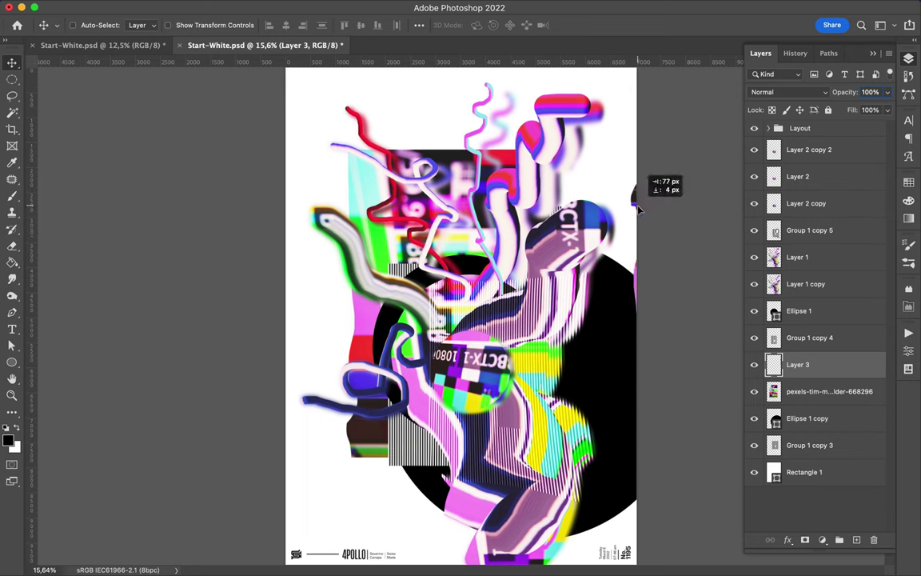
Lasso an irregular strip along the photo's top edge, cut it away and delete it
left_click(453, 156)
key("l")
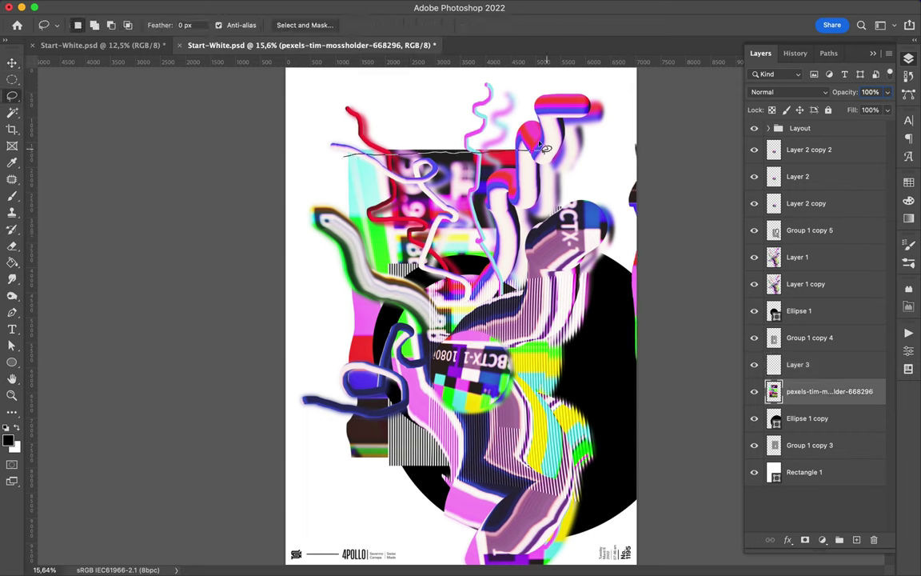
key("super+shift+j")
key("v")
left_click_drag(385, 157, 422, 147)
key("Delete")
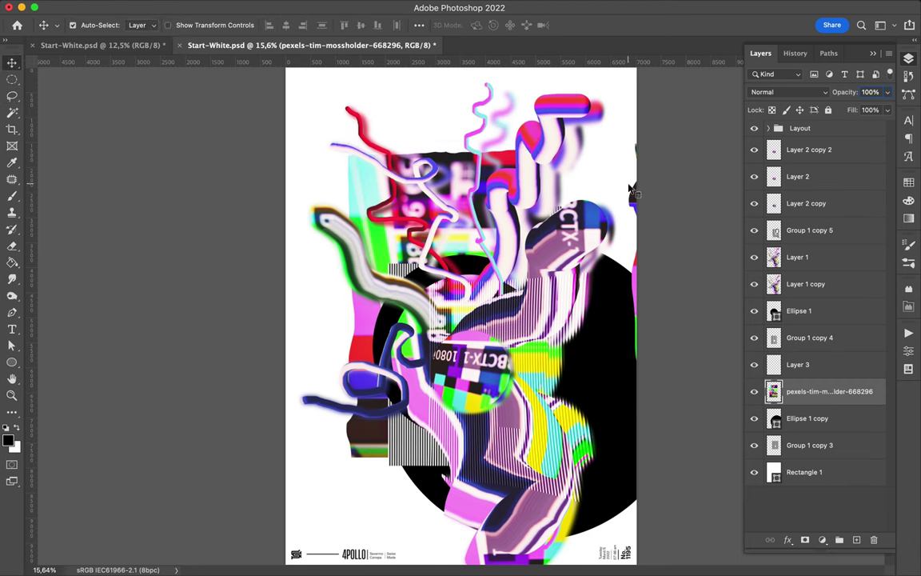
left_click(632, 191, "super")
key("Delete")
key("super+z")
Duplicate the pinched Overlay stripes, place the copy directly above the photo layer and position it over the photo's upper-left part
left_click(386, 251, "super")
left_click(467, 318, "super")
left_click_drag(466, 317, 350, 148)
left_click_drag(808, 231, 806, 408)
left_click_drag(365, 206, 413, 269)
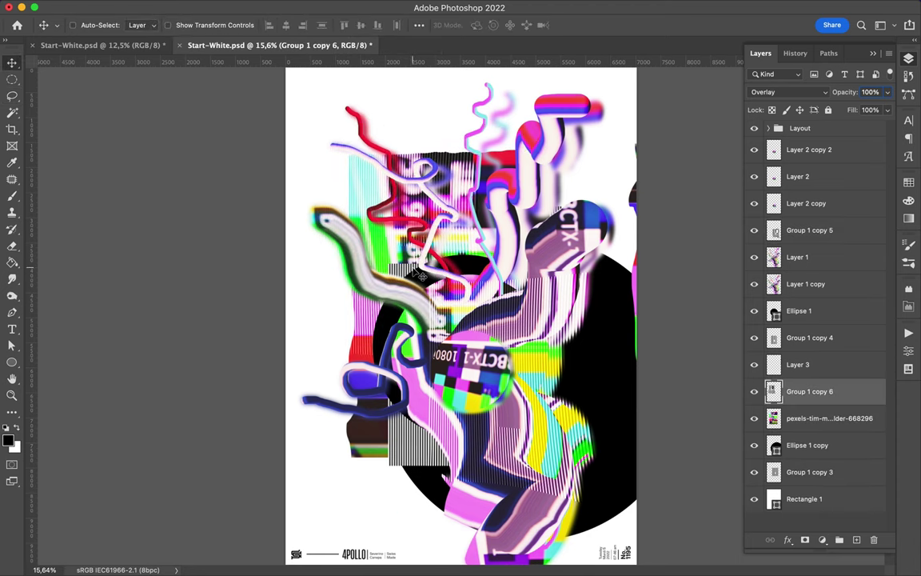
Copy a rectangular area of the photo's upper-left part onto a new layer, offset up and left
left_click(810, 418)
key("m")
left_click_drag(388, 184, 464, 263)
key("super+j")
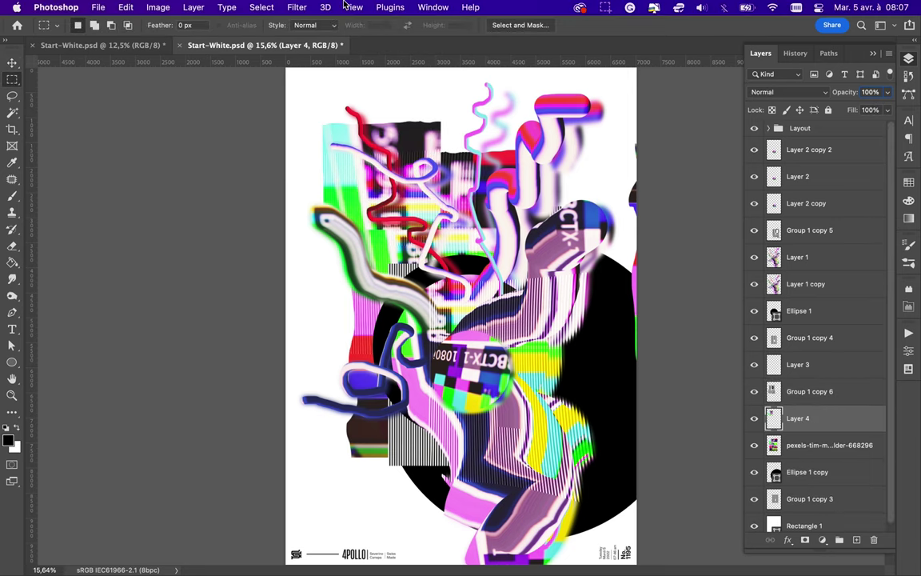
Apply the Mosaic filter to the copied photo piece and nudge it slightly down and right
left_click(297, 8)
mouse_move(341, 219)
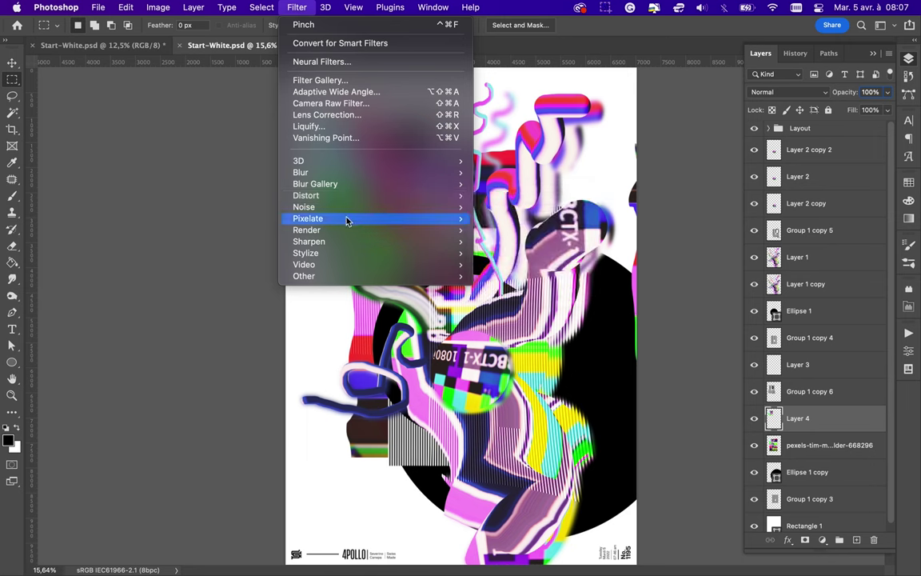
left_click(502, 275)
key("Return")
key("v")
left_click_drag(361, 142, 363, 149)
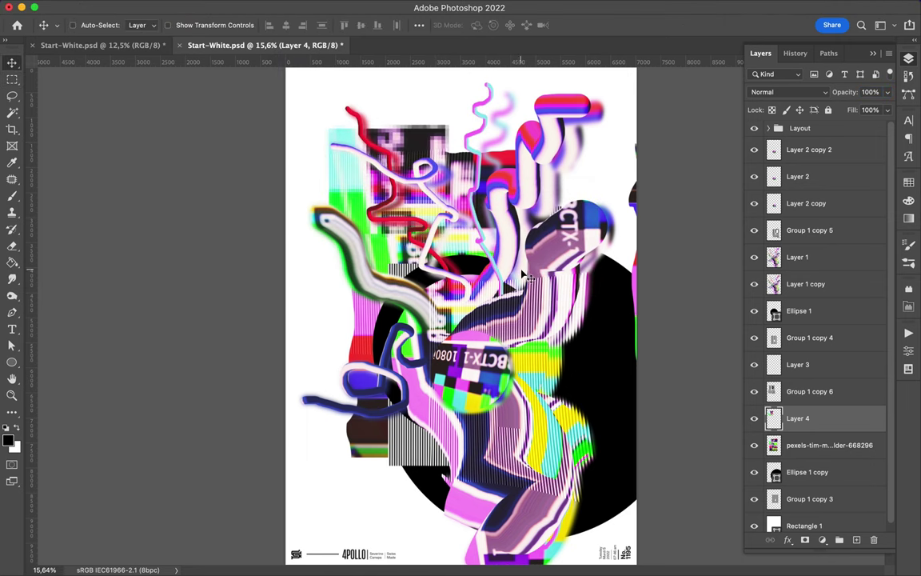
Draw a 656 px circle with the Ellipse tool and fill it with white
key("u")
left_click_drag(529, 298, 550, 316)
left_click(142, 25)
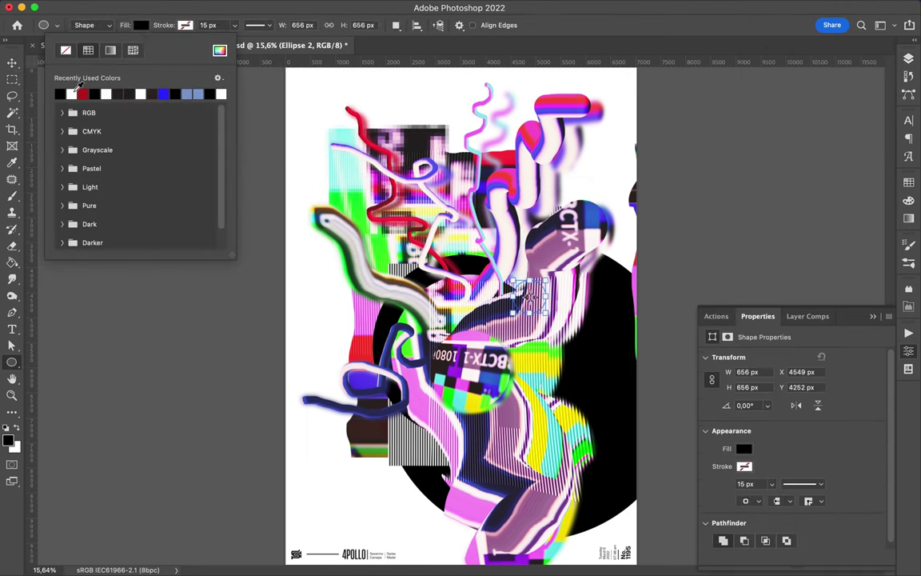
left_click(73, 93)
Place the white circle directly beneath Layer 1 and move it onto the black circle beside the lower smears
key("v")
left_click(909, 58)
left_click_drag(807, 418, 809, 223)
left_click_drag(539, 297, 577, 355)
left_click_drag(835, 240, 832, 319)
left_click_drag(578, 352, 573, 367)
left_click_drag(811, 311, 813, 280)
left_click_drag(570, 368, 575, 398)
Scale the white circle to 116.26% and position it beside the yellow part of the smear
key("super+t")
left_click_drag(564, 388, 564, 379)
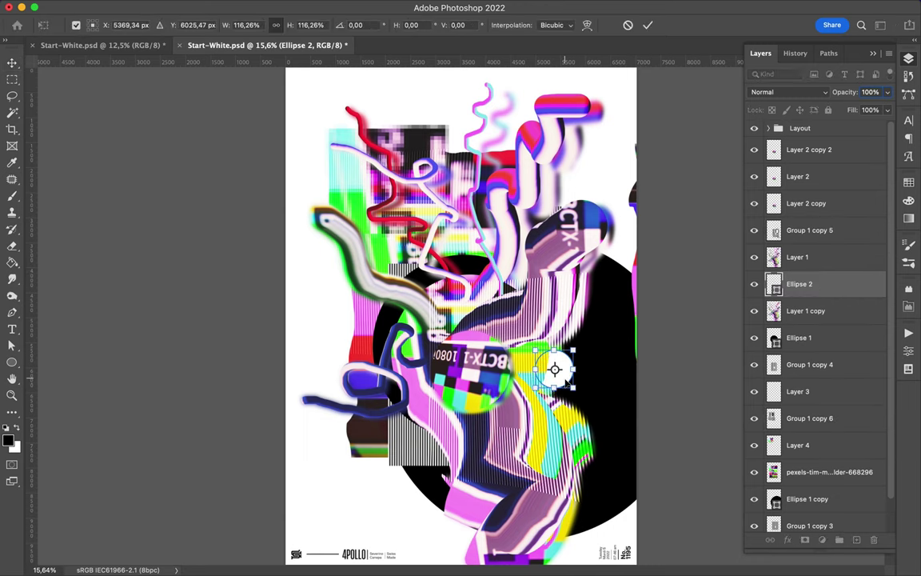
key("Return")
Copy the rounded upper-right end of the thick smear from Layer 1 onto a new layer using an elliptical selection
left_click(570, 250, "super")
key("m")
left_click_drag(589, 234, 610, 253)
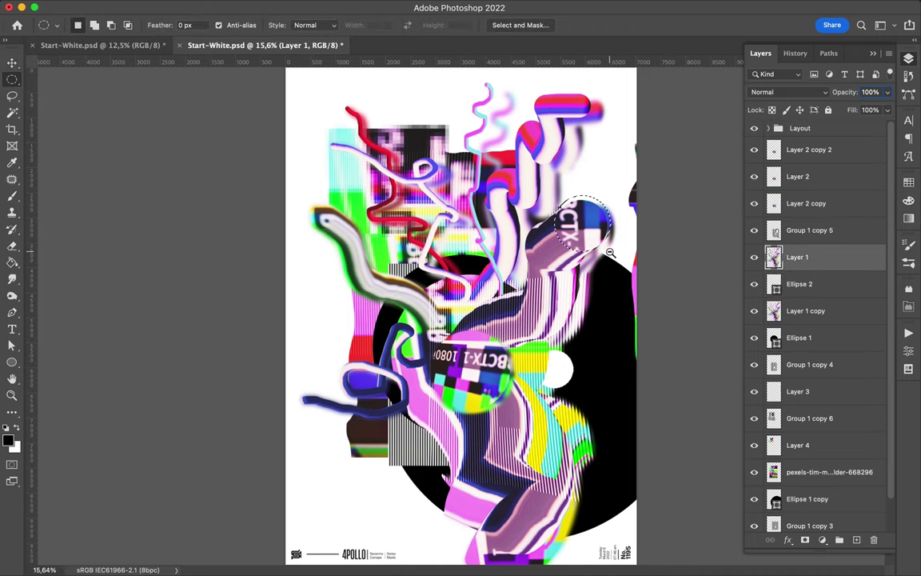
key("ctrl+j")
Set the copied smear end's blend mode to Color Burn and duplicate it twice
key("v")
left_click(788, 92)
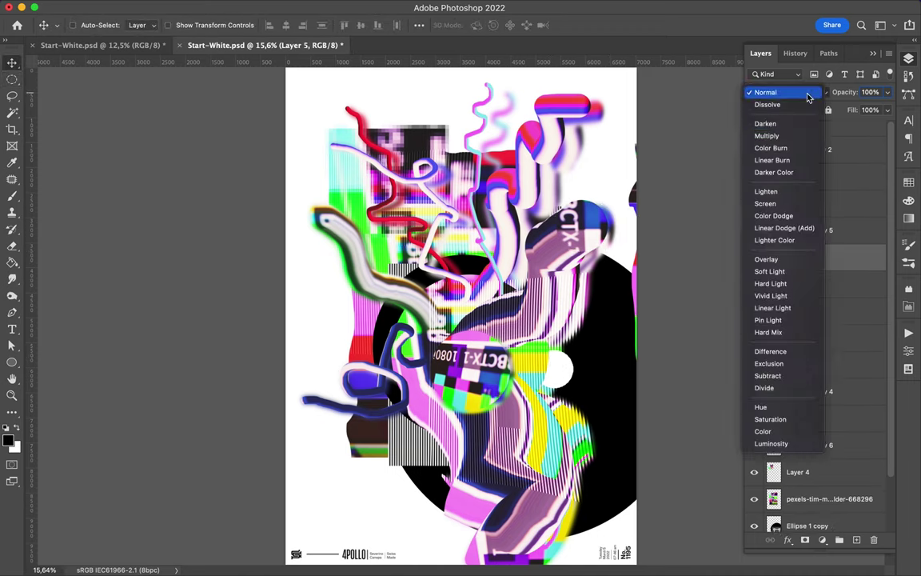
left_click(793, 148)
key("super+j")
left_click_drag(601, 219, 601, 206)
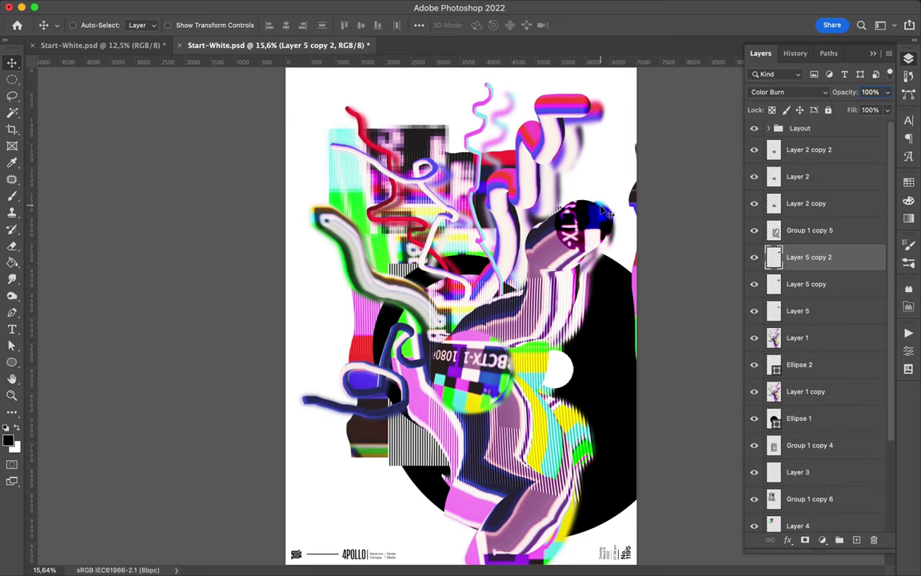
Lasso the grey-green smear at the left, copy it from Layer 1 onto a new layer and move it up and right
key("l")
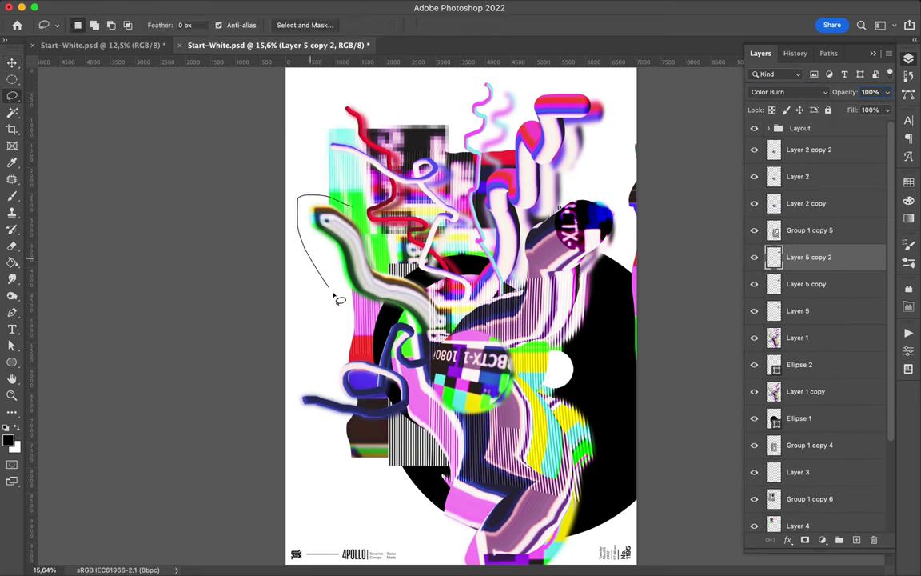
key("v")
key("ctrl+j")
left_click(413, 226)
left_click(417, 301, "ctrl")
key("ctrl+j")
mouse_move(418, 301)
left_mouse_down()
mouse_move(365, 280)
mouse_move(480, 214)
left_mouse_up()
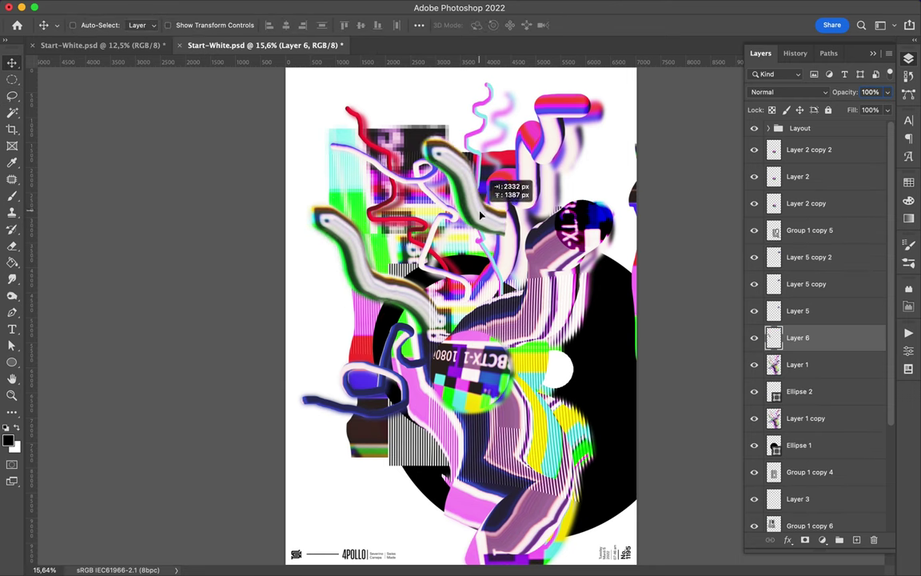
Place Layer 6 below Layer 1 and duplicate it over the original grey-green smear with Color Dodge blending and 10% fill
left_click_drag(821, 374, 821, 376)
left_click_drag(464, 155, 349, 239)
left_click(787, 92)
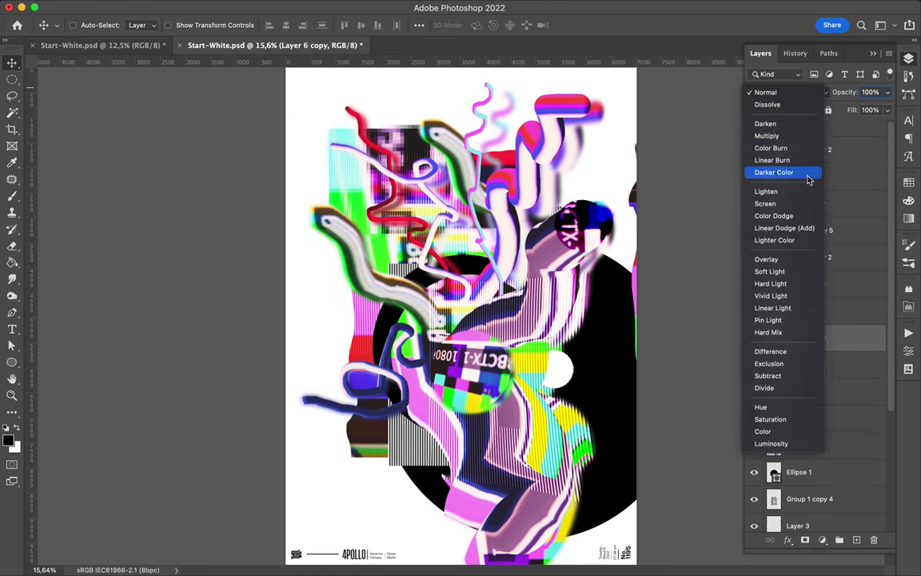
left_click(812, 216)
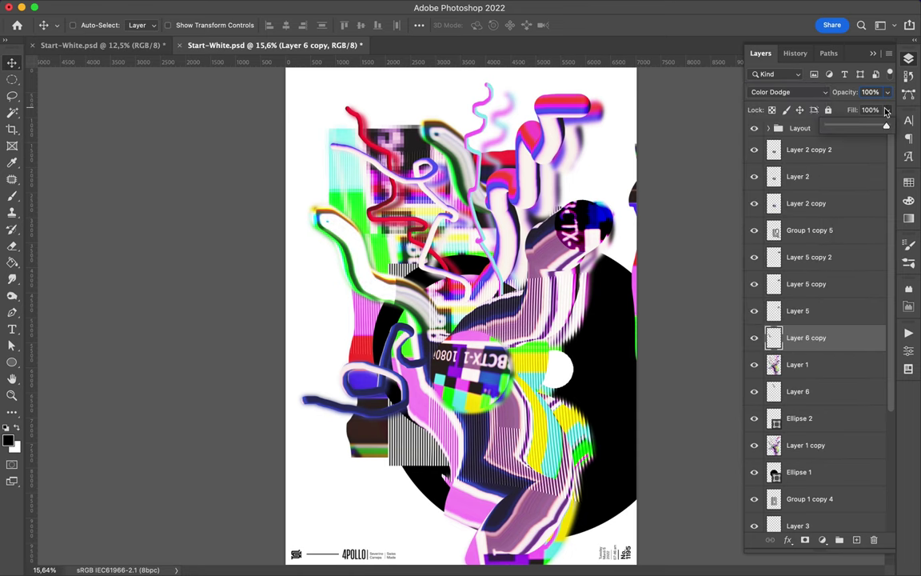
left_click_drag(854, 130, 832, 128)
Soften the lower end of the Color Dodge smear copy with a soft round eraser
key("e")
right_click(400, 299)
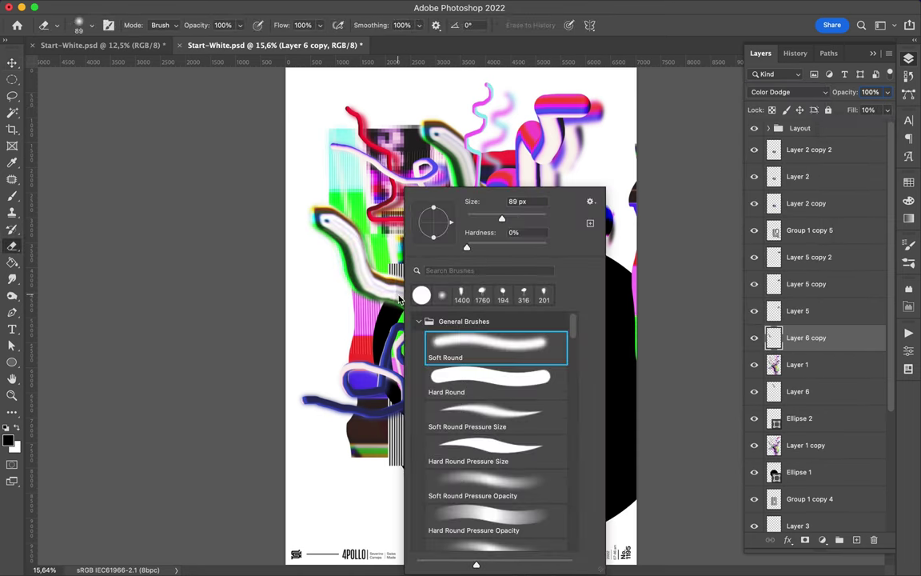
left_click(393, 315)
key("v")
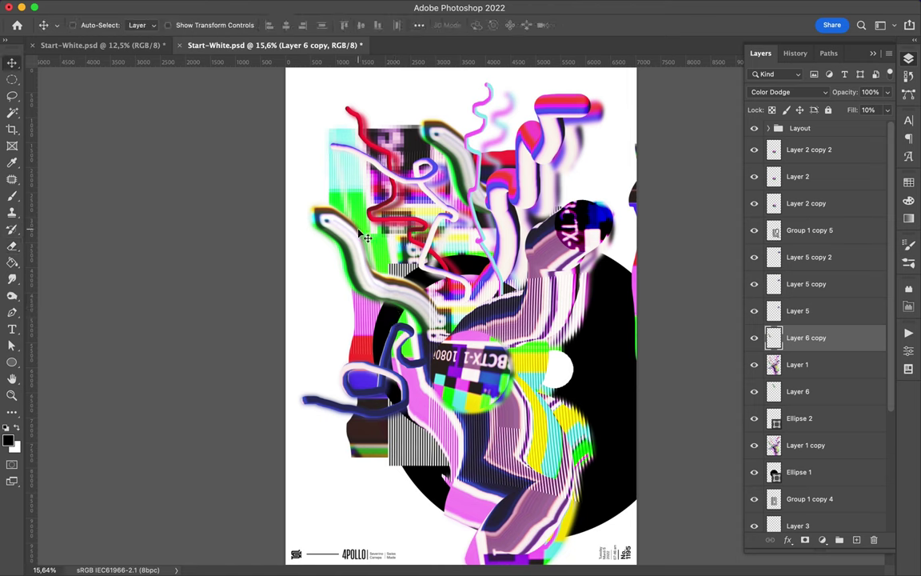
Duplicate the Color Dodge smear copy, apply a 41.6-pixel Gaussian Blur and set its blend mode to Lighter Color
key("super+j")
left_click(302, 6)
mouse_move(308, 171)
left_click(516, 220)
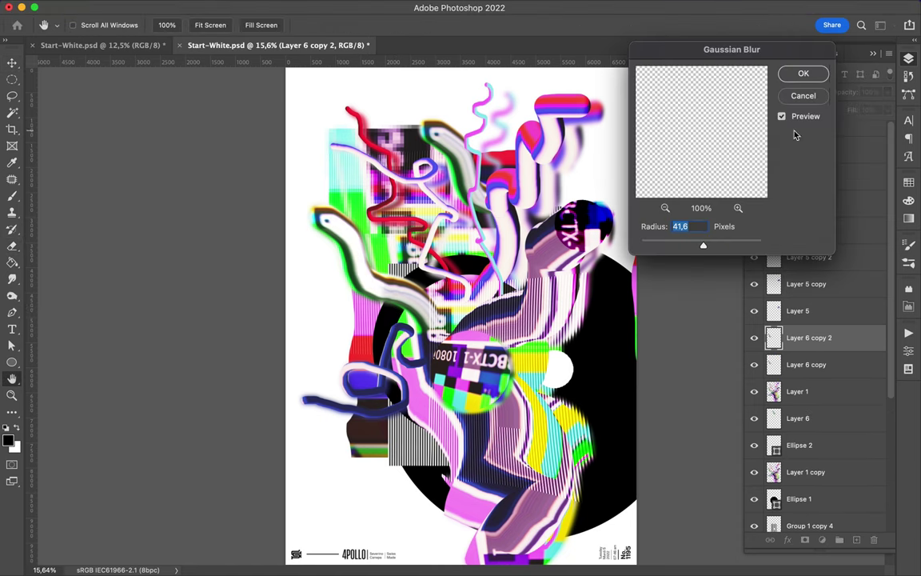
left_click(805, 74)
left_click(800, 92)
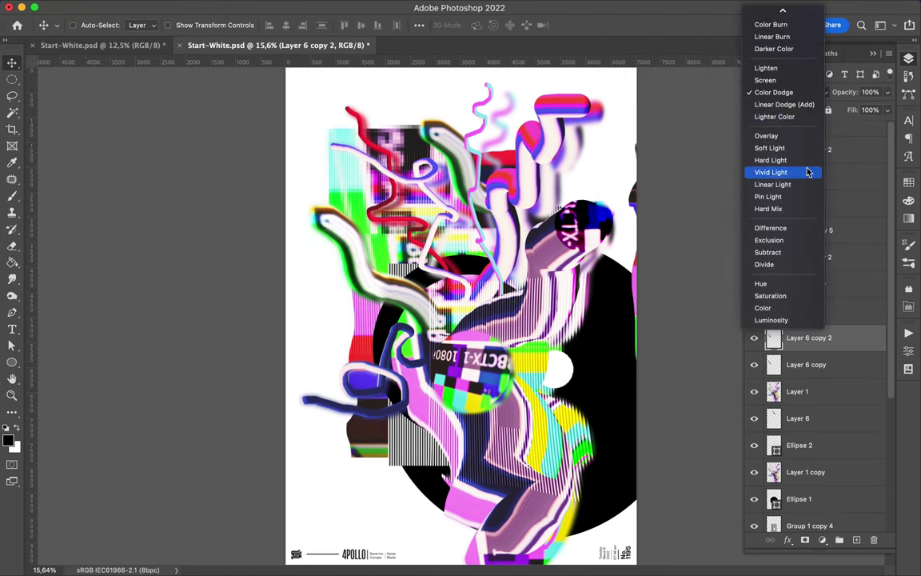
left_click(775, 116)
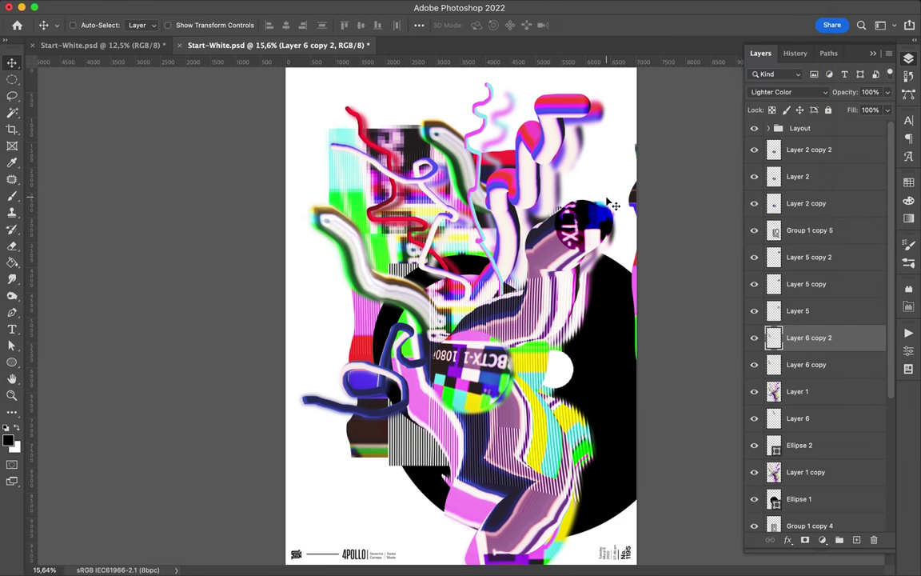
Copy a rectangular section of the large striped smear from Layer 1 copy onto a new layer and shift it up and left
key("super+0")
left_click(528, 323, "super")
key("m")
left_click_drag(431, 289, 640, 427)
key("shift+m")
left_click_drag(586, 282, 448, 459)
key("super+j")
key("v")
left_click_drag(572, 416, 508, 373)
Position a blurred smear fragment so it runs off the poster's left edge and adjust the layer order
left_click_drag(407, 261, 228, 296)
scroll(832, 364, "down", 5)
left_click_drag(808, 303, 747, 240)
left_click_drag(542, 358, 530, 342)
Duplicate all artwork layers from Layer 2 copy 2 down to Group 1 copy 3 and merge the duplicates into one layer
scroll(782, 240, "up", 10)
left_click(814, 151)
scroll(815, 160, "down", 10)
left_click(820, 483, "shift")
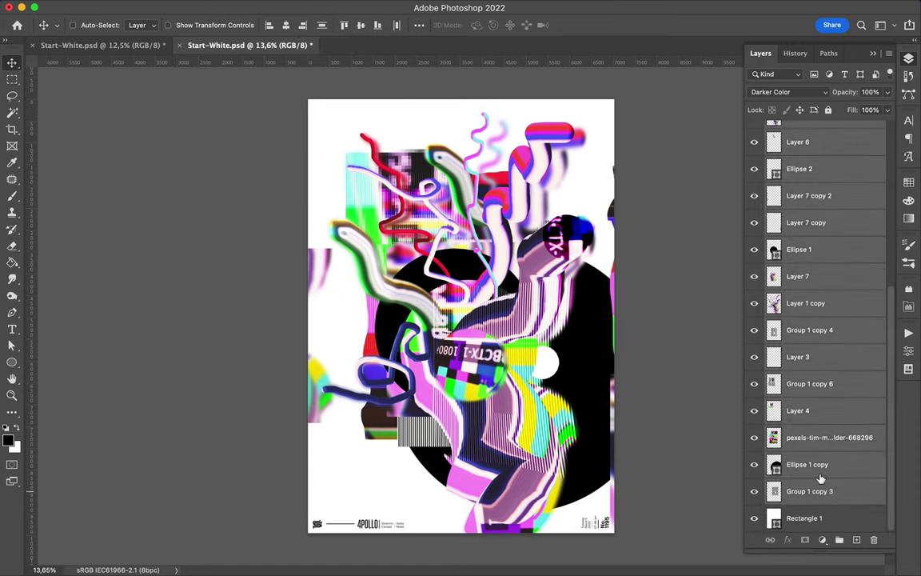
scroll(819, 471, "up", 10)
key("super+j")
key("super+e")
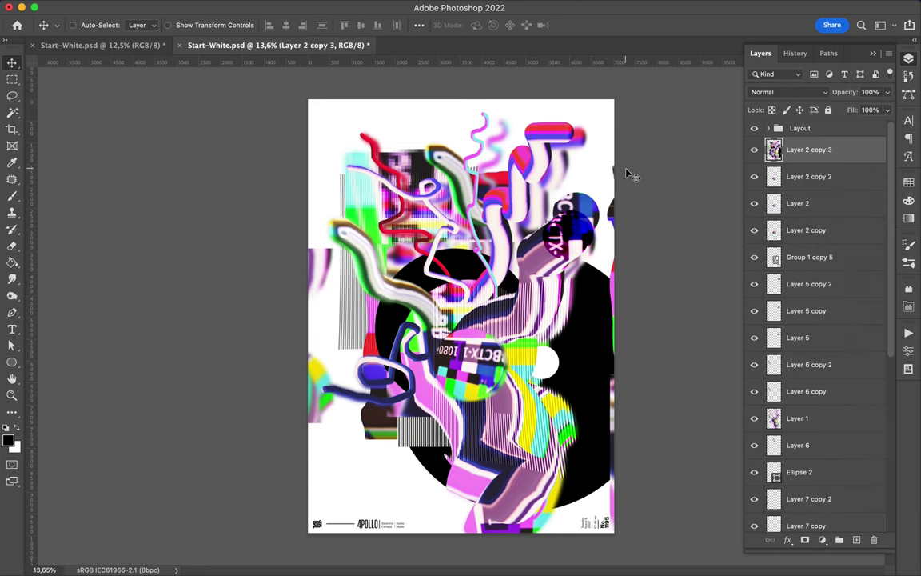
Duplicate the merged artwork layer, invert the upper copy's colours and set its blend mode to Vivid Light
left_click(295, 7)
left_click(815, 162)
key("super+j")
key("i")
key("super+alt+i")
key("Escape")
key("super+i")
left_click(787, 92)
left_click(724, 294)
Group the two merged artwork copies, set the group to Overlay with about 38% fill, and hide it
left_click(808, 176, "shift")
key("super+g")
left_click(787, 92)
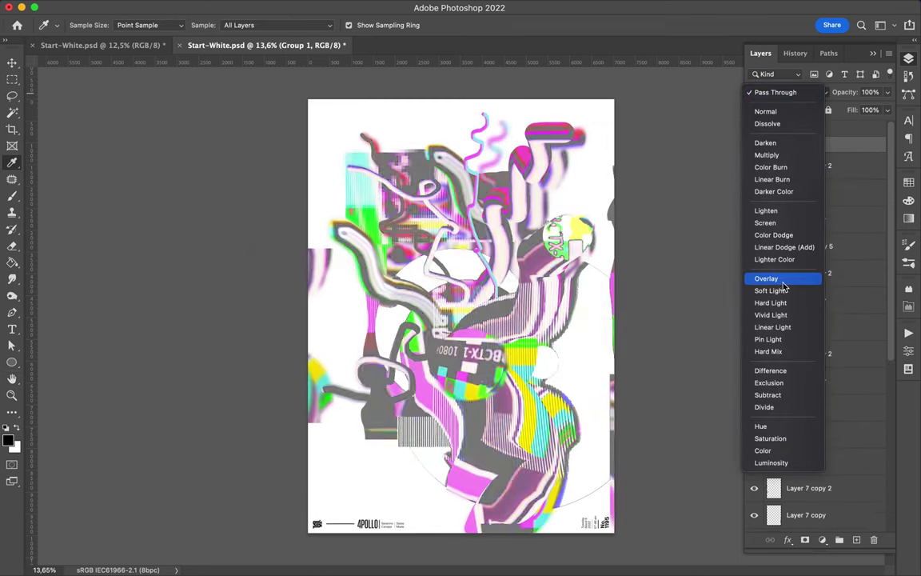
left_click(771, 276)
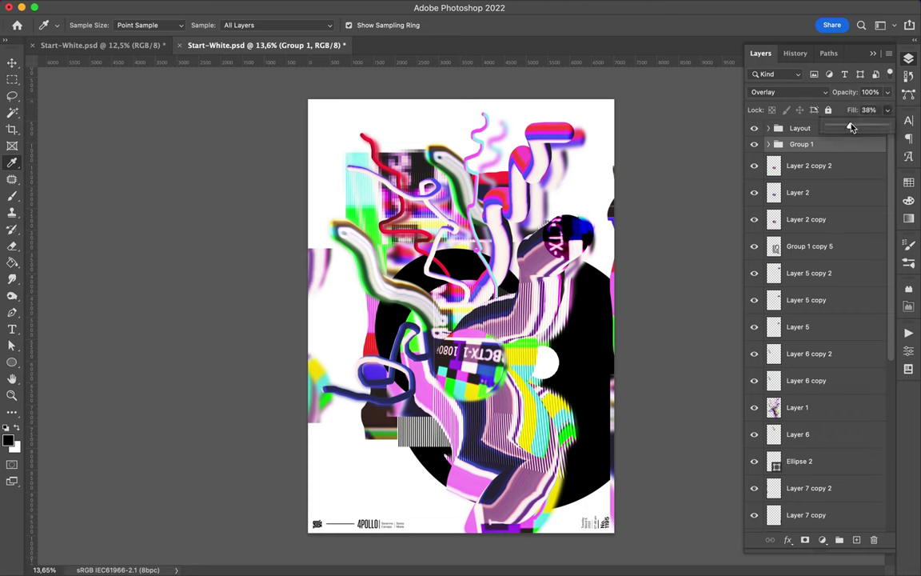
left_click(756, 145)
Duplicate the blurred BCTX circle from the upper right and enlarge the copy over the poster's centre
left_click_drag(569, 245, 410, 427)
key("super+t")
left_click_drag(432, 394, 576, 253)
key("Return")
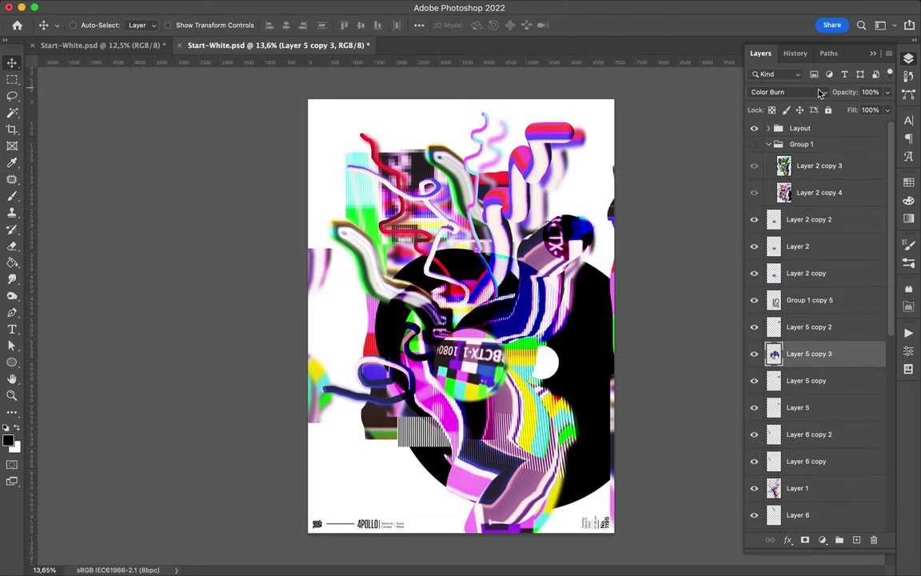
Set the enlarged circle's blend mode to Normal and move it down over the lower smear
left_click(811, 92)
left_click(796, 35)
mouse_move(543, 305)
left_mouse_down()
mouse_move(524, 345)
mouse_move(538, 382)
left_mouse_up()
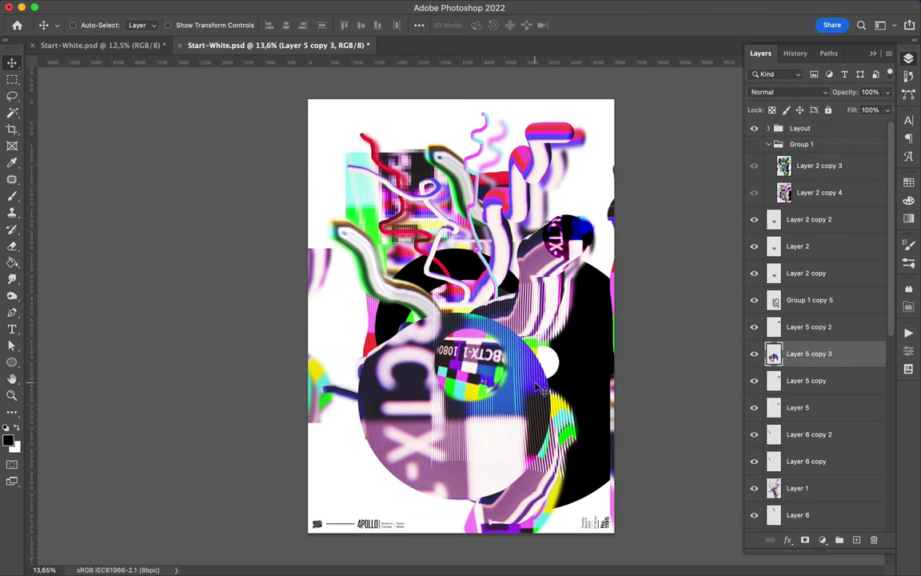
Lasso the blue upper-right part of the enlarged circle, cut it onto a new layer and move it to the lower right
key("l")
mouse_move(534, 459)
left_mouse_down()
mouse_move(505, 399)
mouse_move(446, 330)
mouse_move(398, 330)
left_mouse_up()
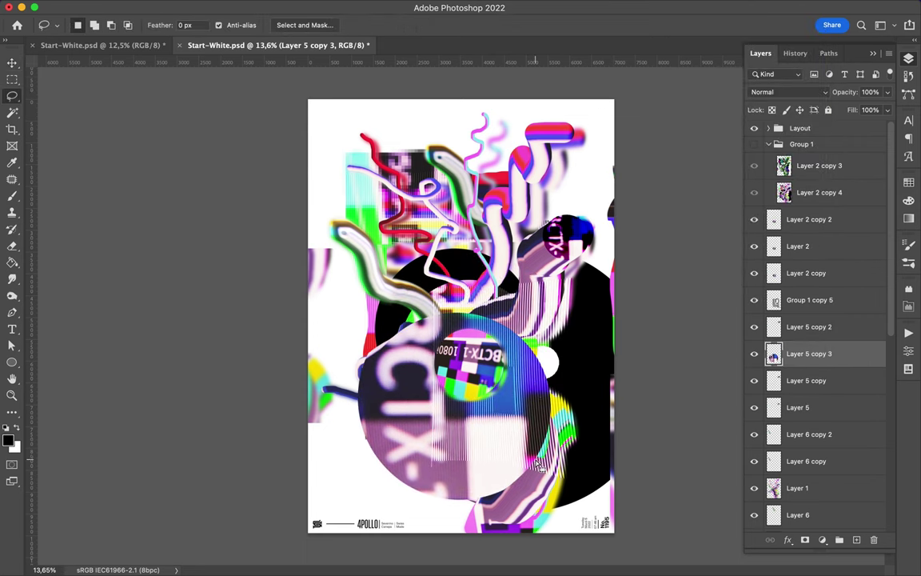
key("ctrl+j")
key("v")
mouse_move(500, 385)
left_mouse_down()
mouse_move(588, 445)
mouse_move(598, 479)
left_mouse_up()
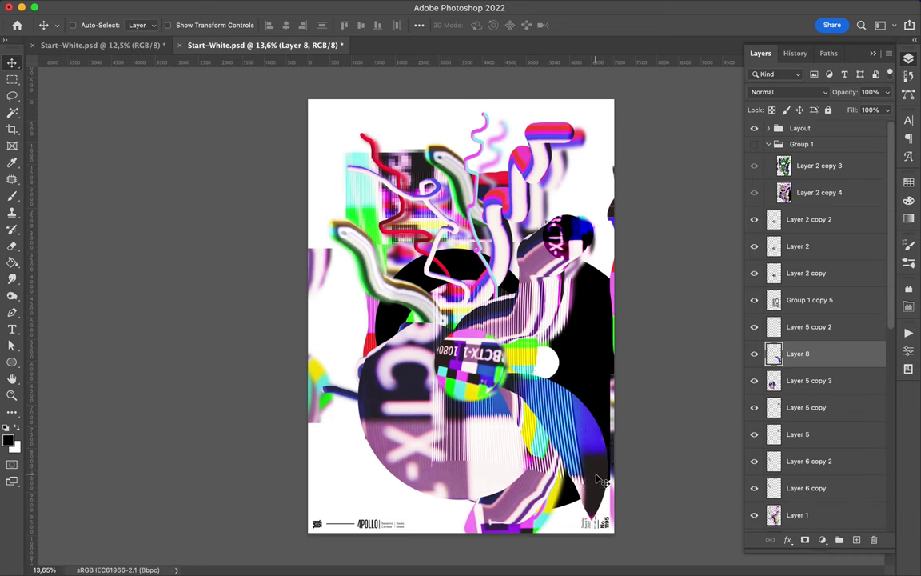
Scale down the remaining BCTX circle, position it beneath the small test-pattern circle and save the document
left_click_drag(439, 445, 472, 446)
key("super+t")
left_click_drag(566, 502, 531, 467)
key("Return")
left_click_drag(458, 438, 471, 453)
key("super+s")
left_click(605, 6)
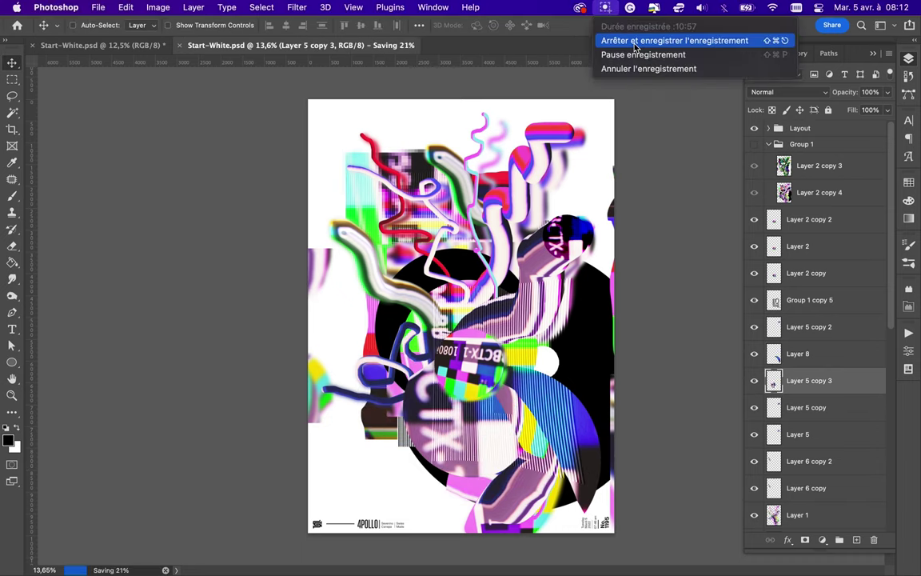